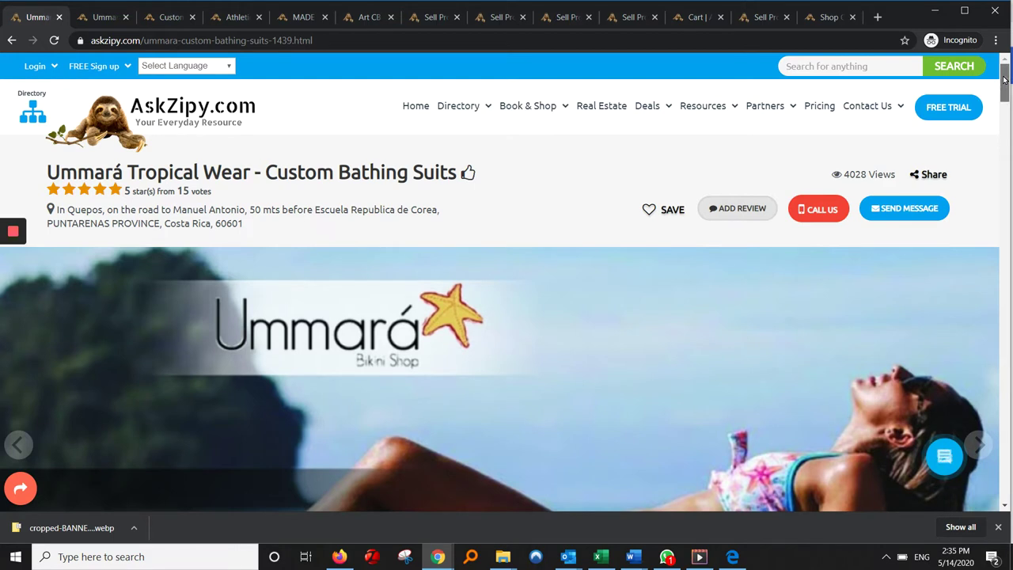
- Scroll the Ummará Tropical Wear listing down to its Details description
drag(1003, 79, 1003, 80)
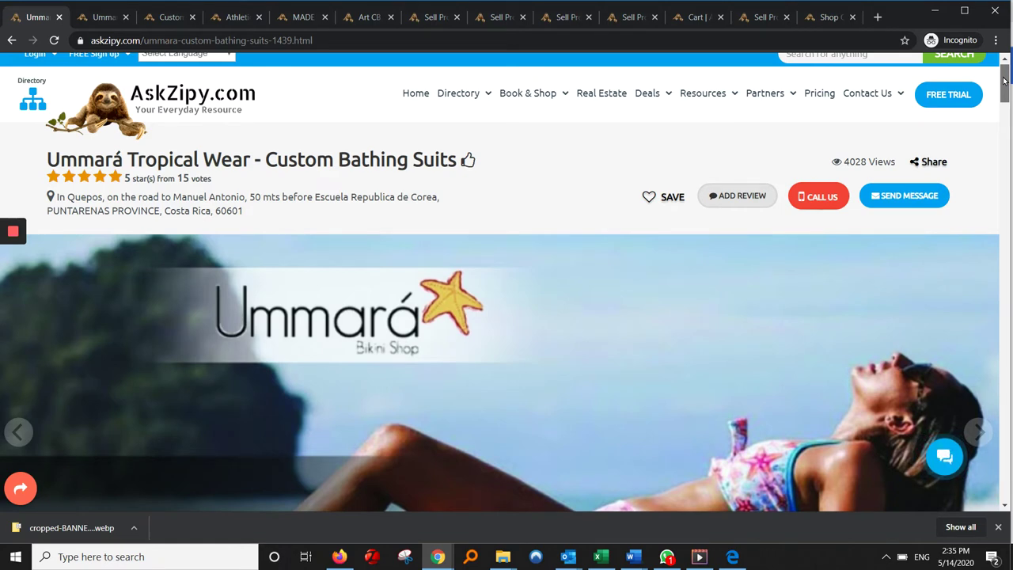
mouse_move(1003, 80)
mouse_down()
mouse_move(1008, 231)
mouse_move(1009, 77)
mouse_up()
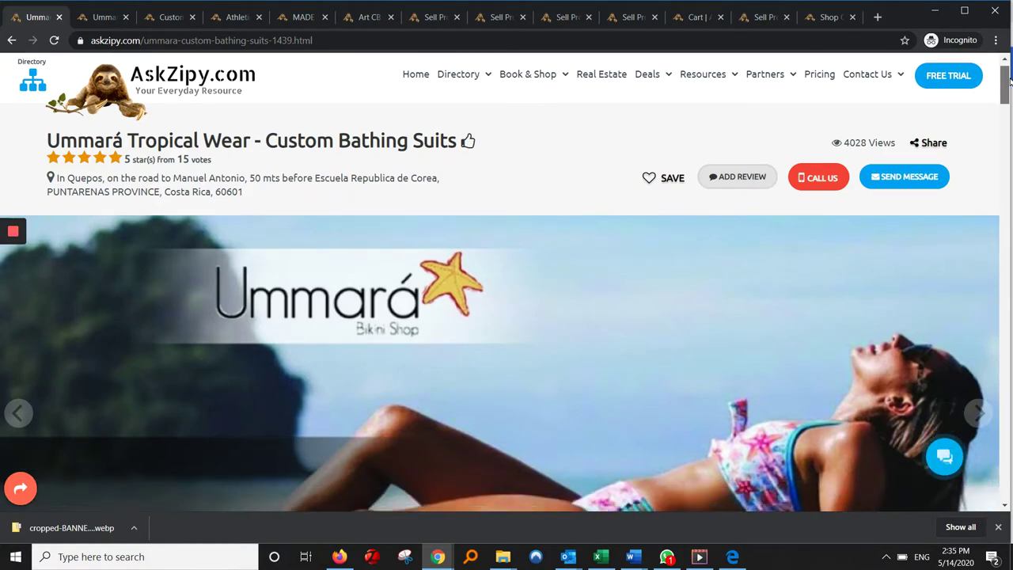
drag(1010, 76, 1008, 125)
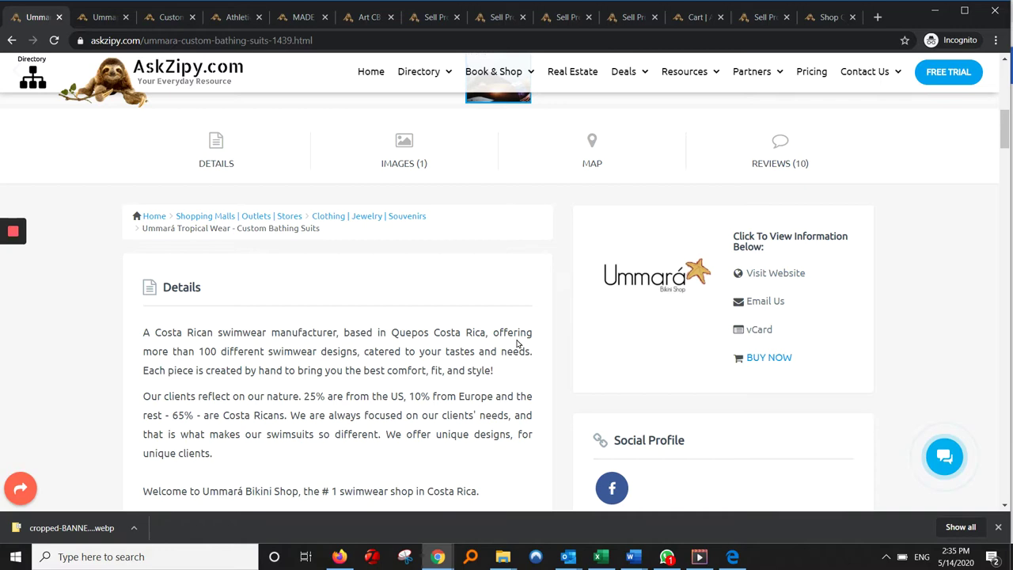
- Switch to the Ummará Tropical Wear shop tab and scroll to its Products grid
click(106, 17)
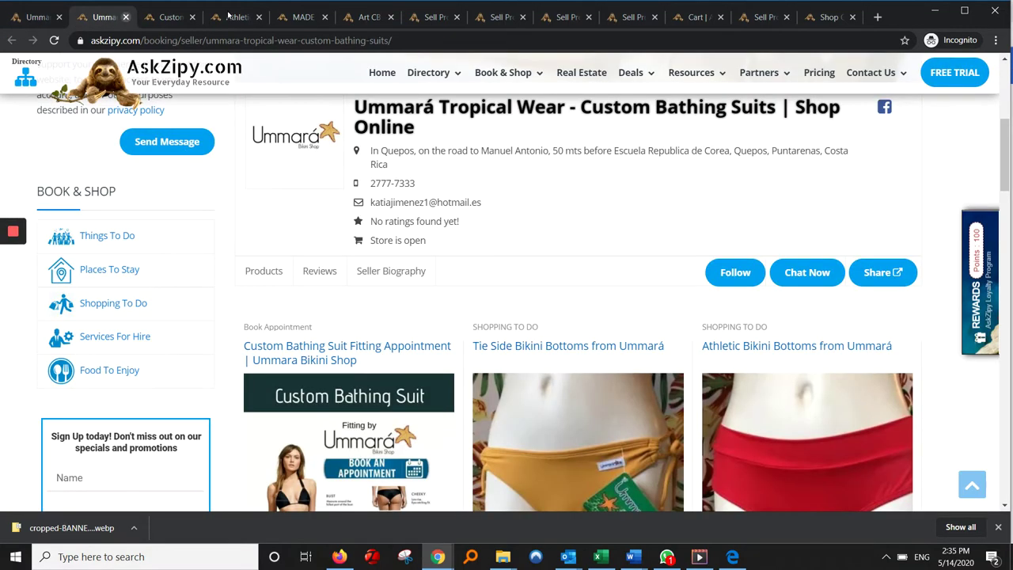
drag(1007, 132, 999, 78)
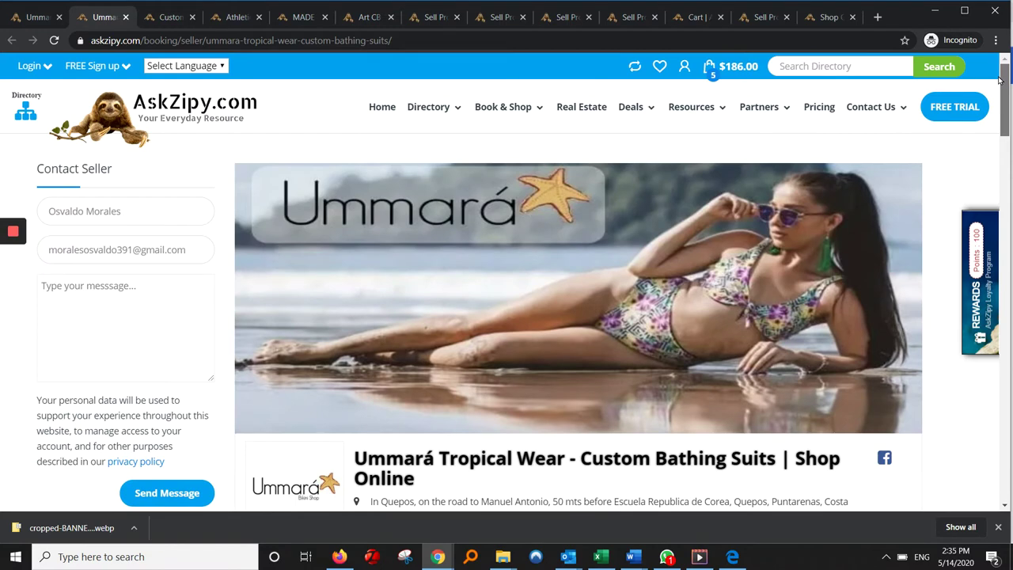
drag(999, 78, 1003, 166)
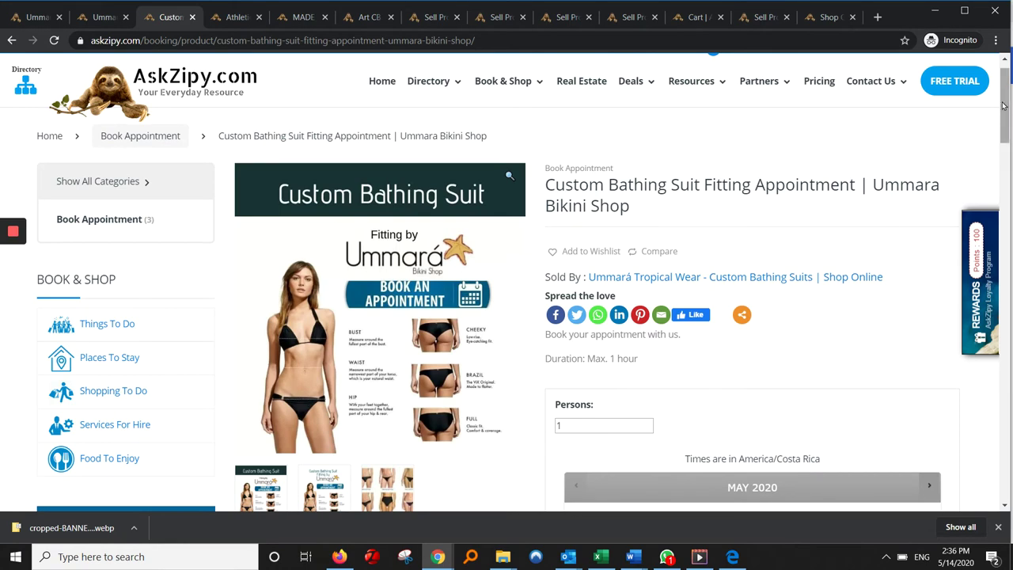
- Switch to the Athletic Bikini Bottoms product page offering 22 reward points
mouse_move(1005, 99)
mouse_down()
mouse_move(999, 167)
mouse_move(998, 83)
mouse_up()
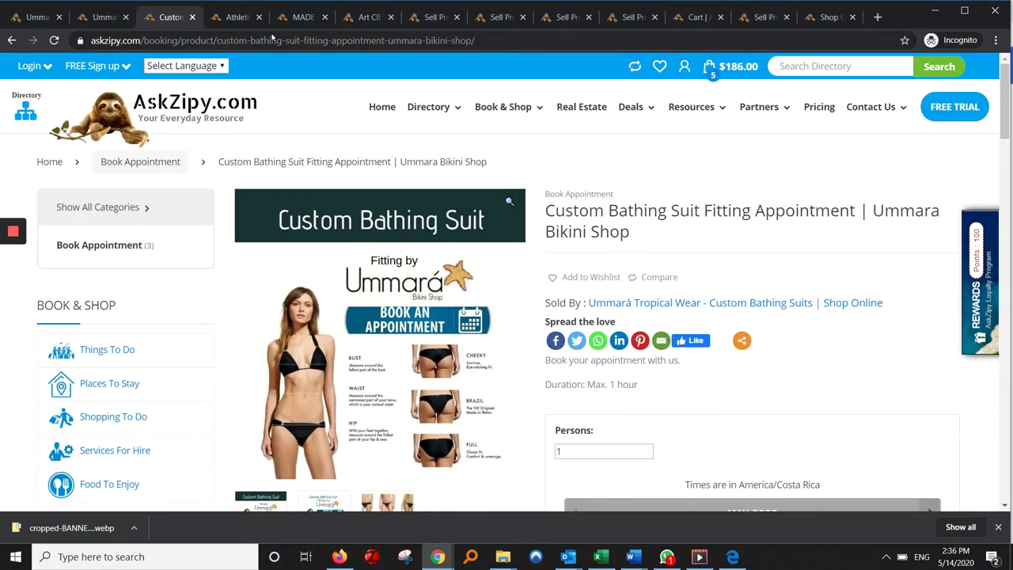
click(228, 17)
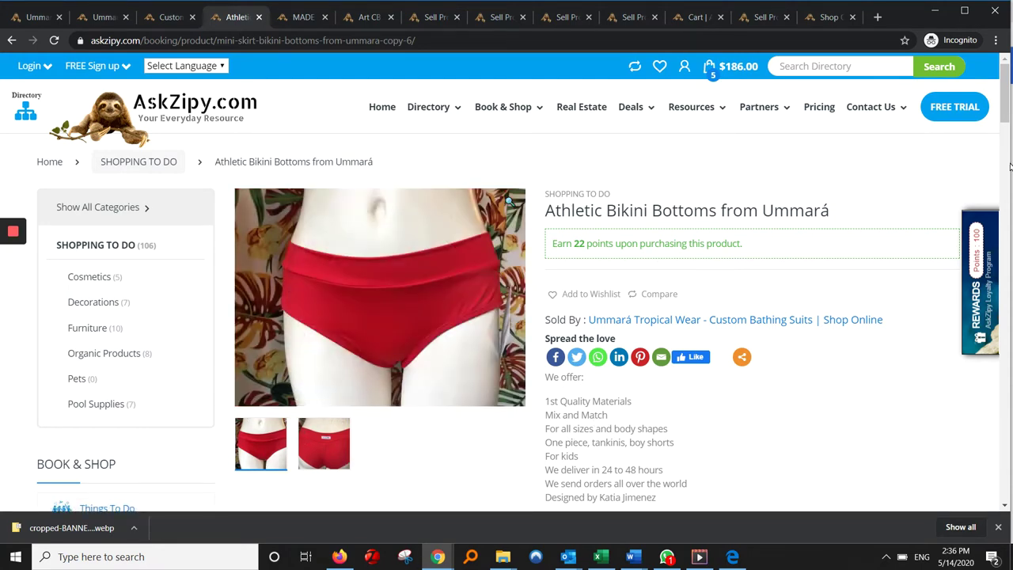
drag(1007, 96, 1007, 134)
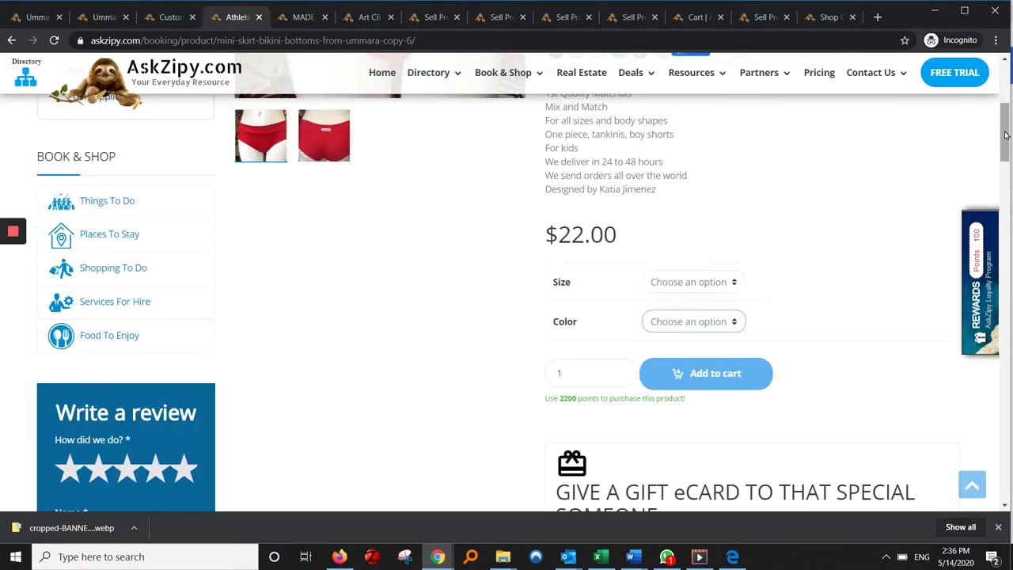
click(735, 281)
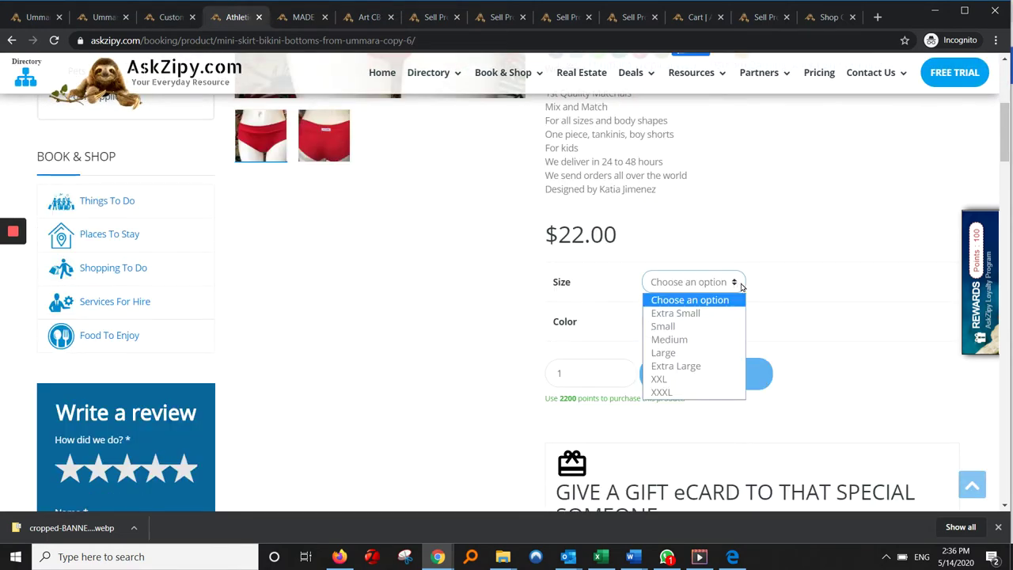
click(806, 321)
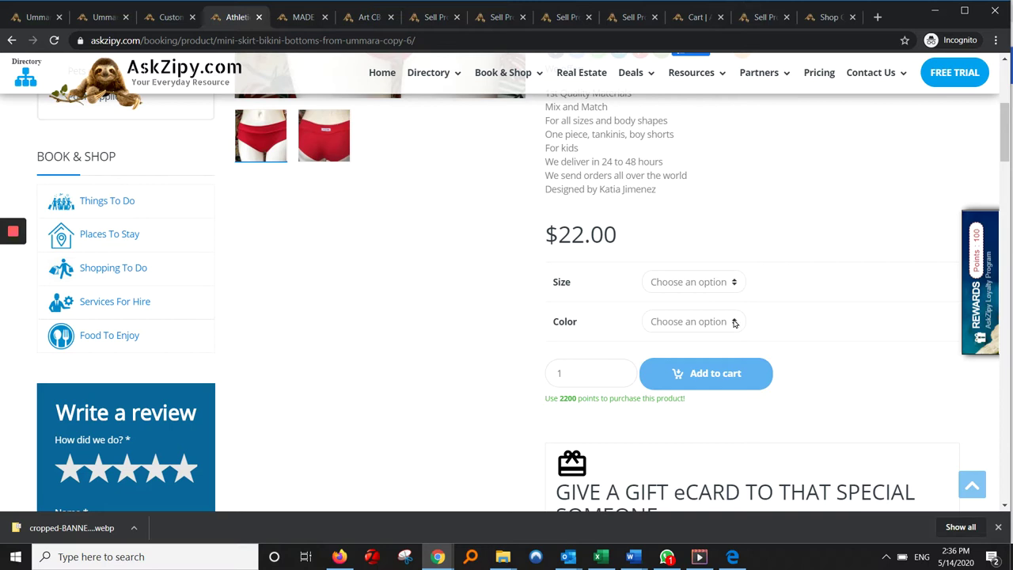
click(734, 322)
click(732, 386)
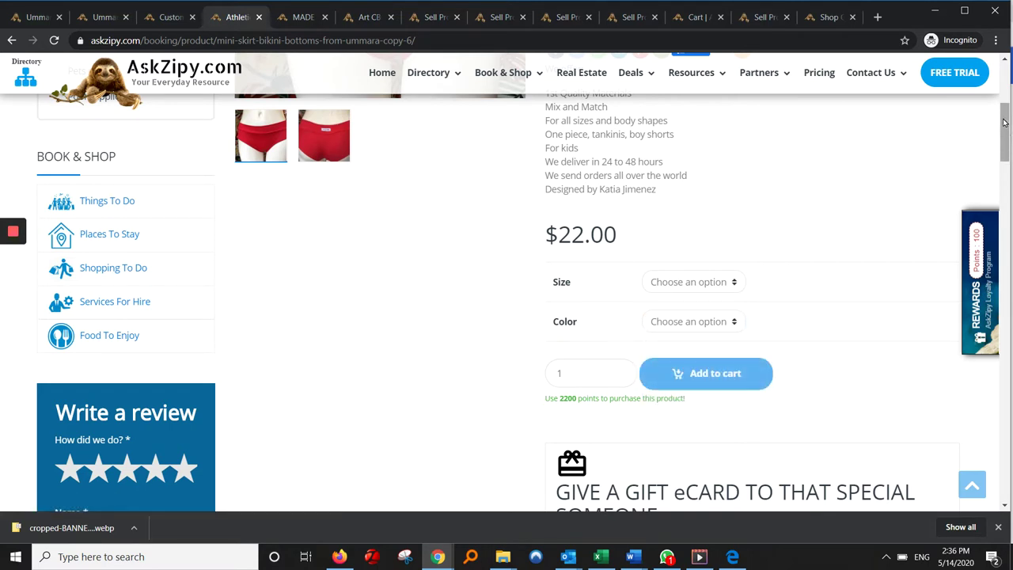
drag(1004, 122, 1005, 141)
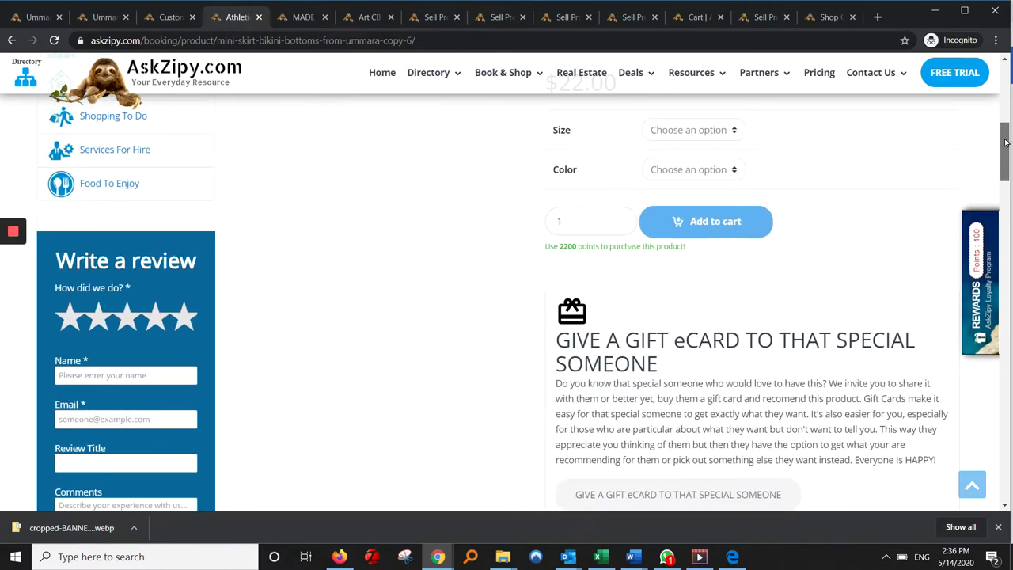
drag(1005, 143, 1005, 144)
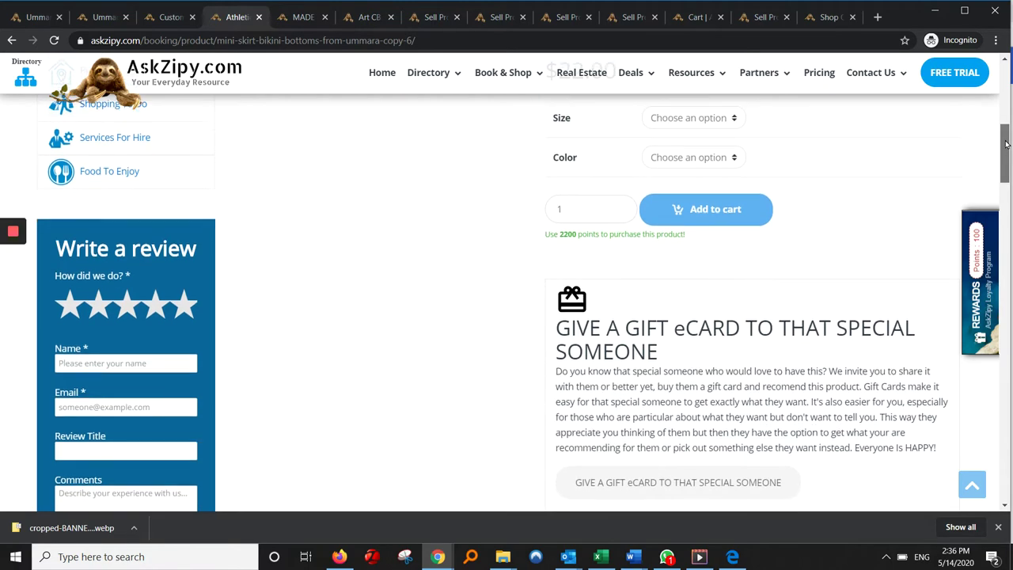
drag(1006, 144, 1003, 63)
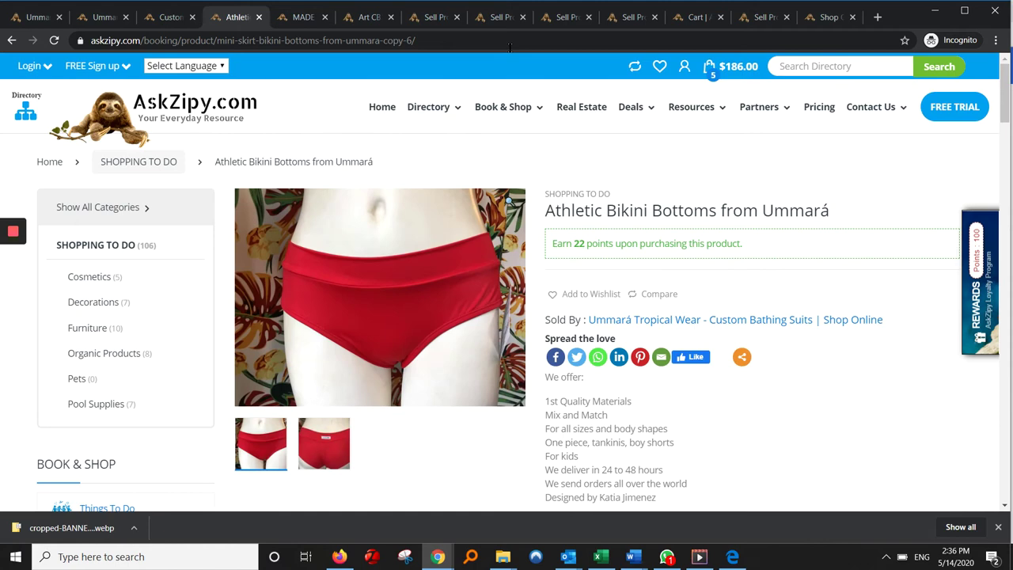
- Pass through the Made in Costa Rica tab to the Art CB Bba Images page
click(294, 16)
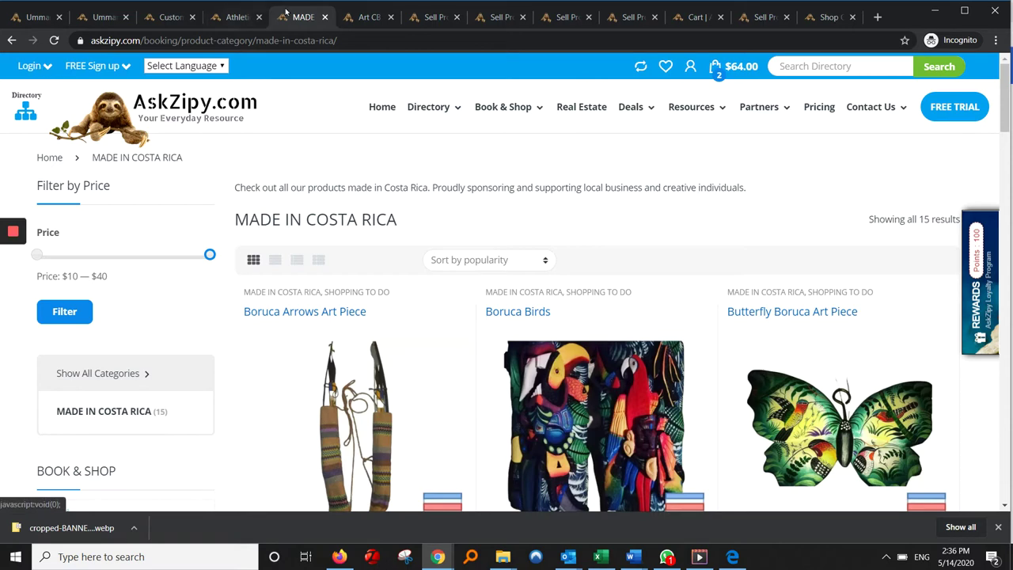
click(365, 19)
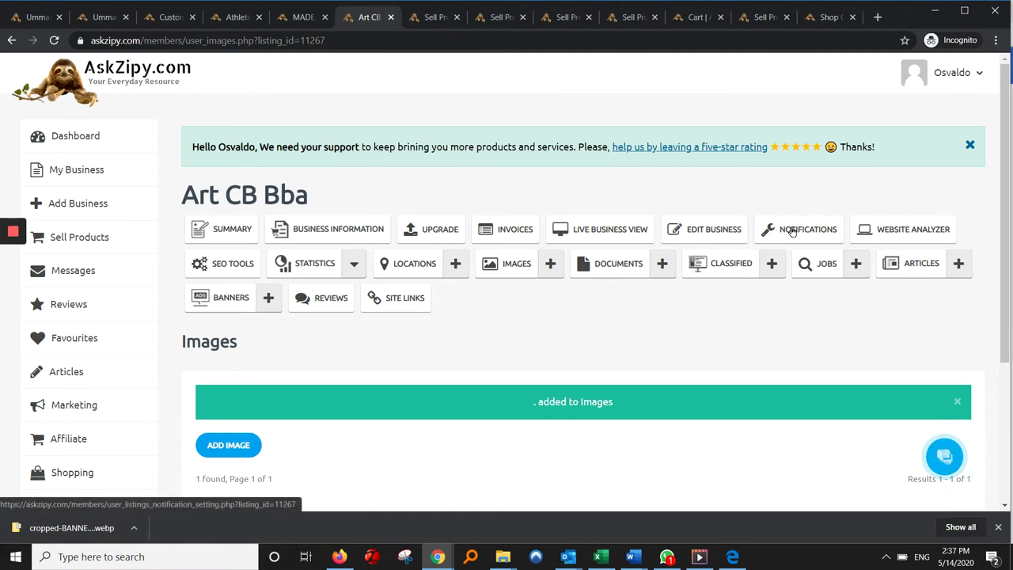
drag(1004, 114, 991, 172)
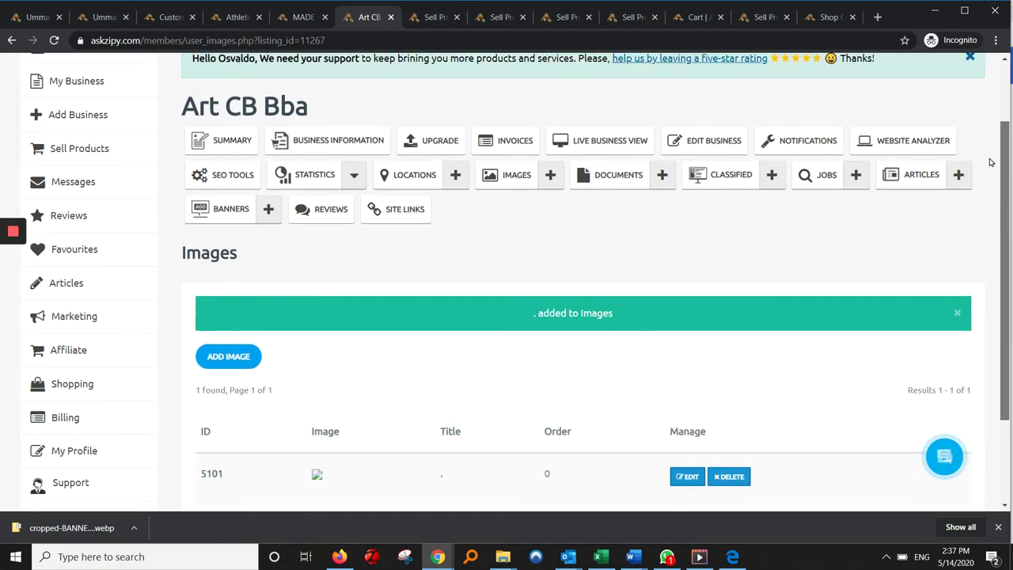
scroll(935, 155, up, 1)
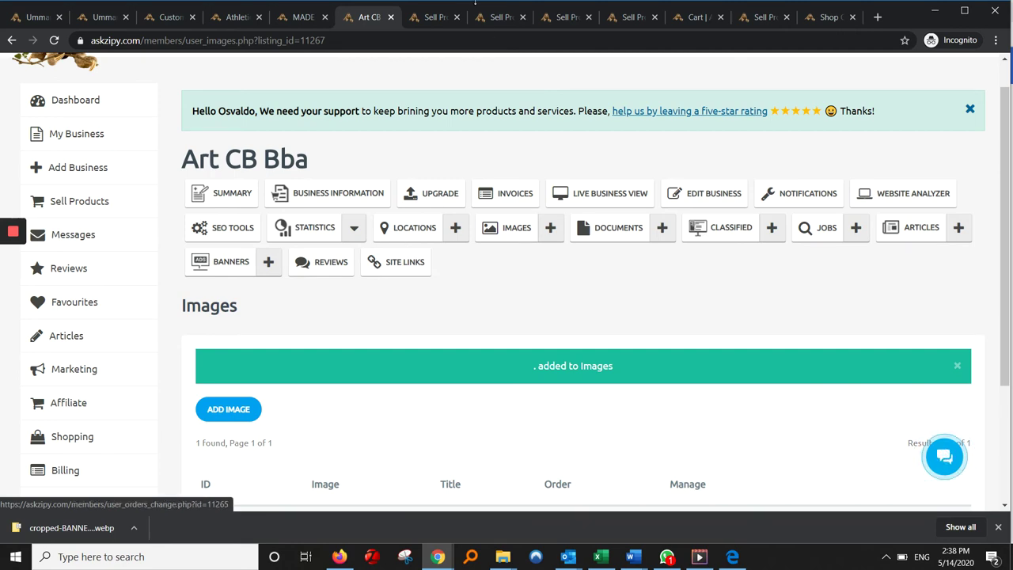
- Switch to Sell Products and scroll through the nine Boruca items with prices and stock
click(431, 18)
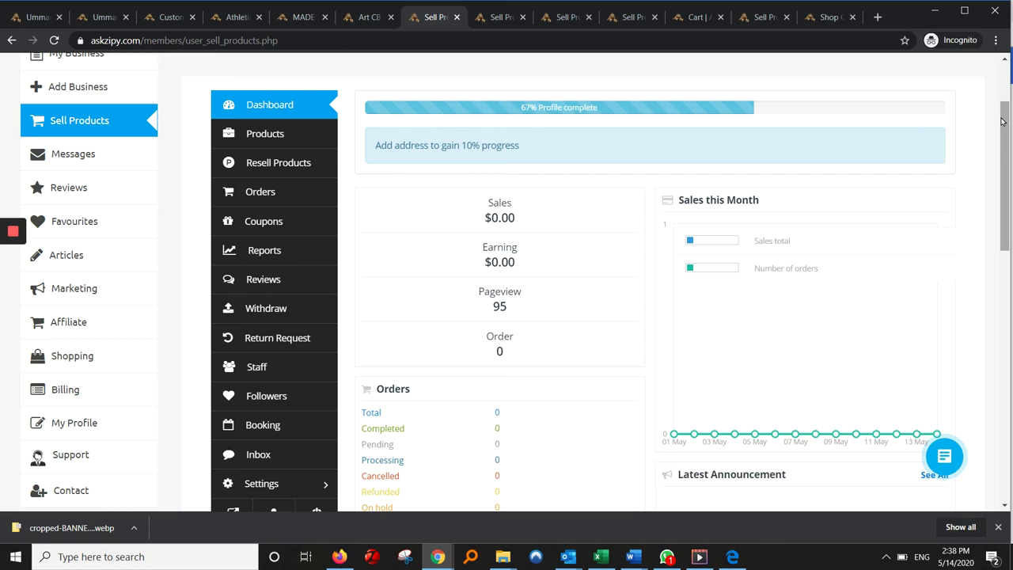
mouse_move(1001, 120)
mouse_down()
mouse_move(1003, 107)
mouse_move(991, 174)
mouse_move(969, 200)
mouse_move(965, 127)
mouse_up()
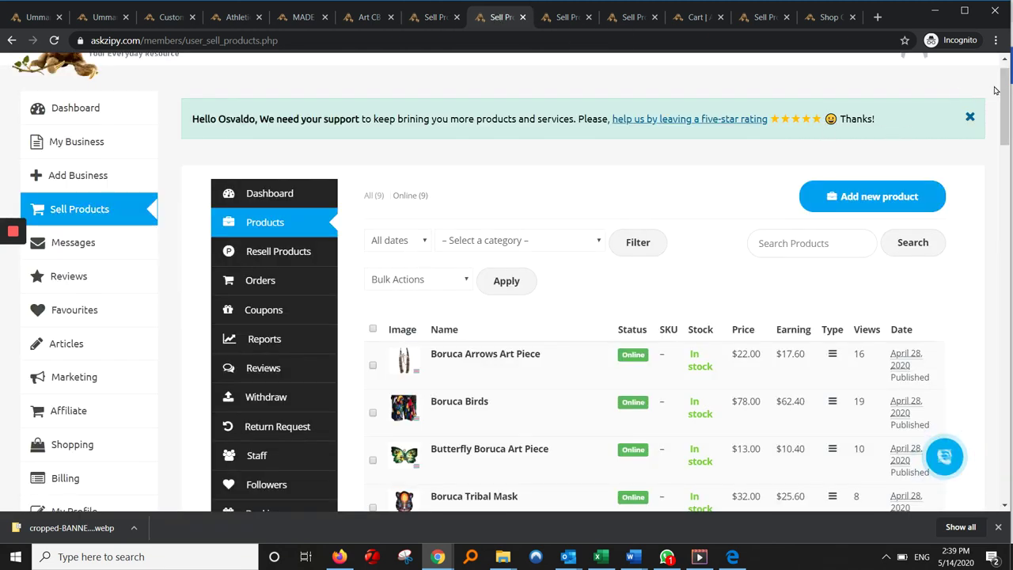
drag(1003, 89, 1001, 108)
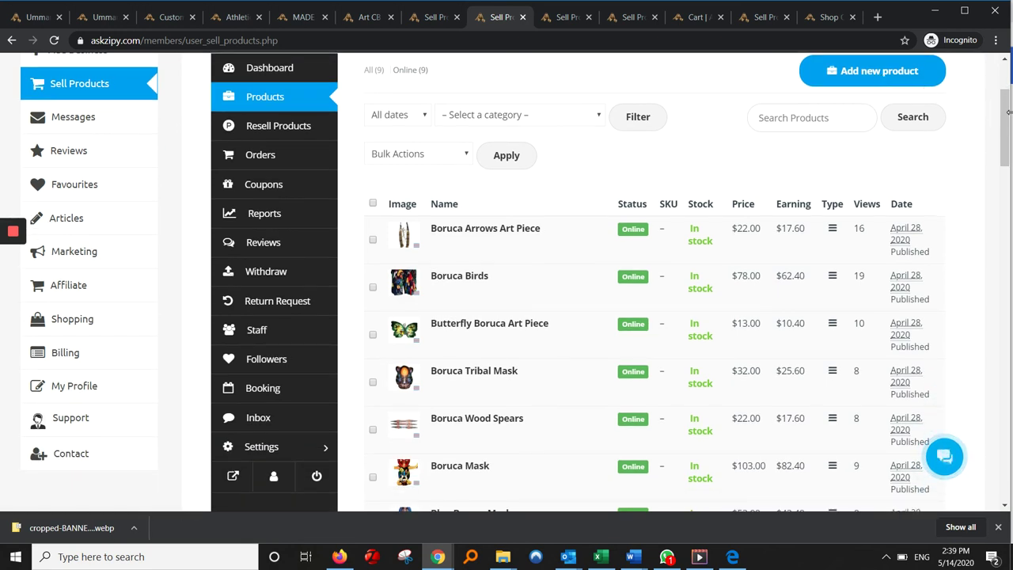
drag(1004, 118, 1004, 128)
mouse_move(459, 276)
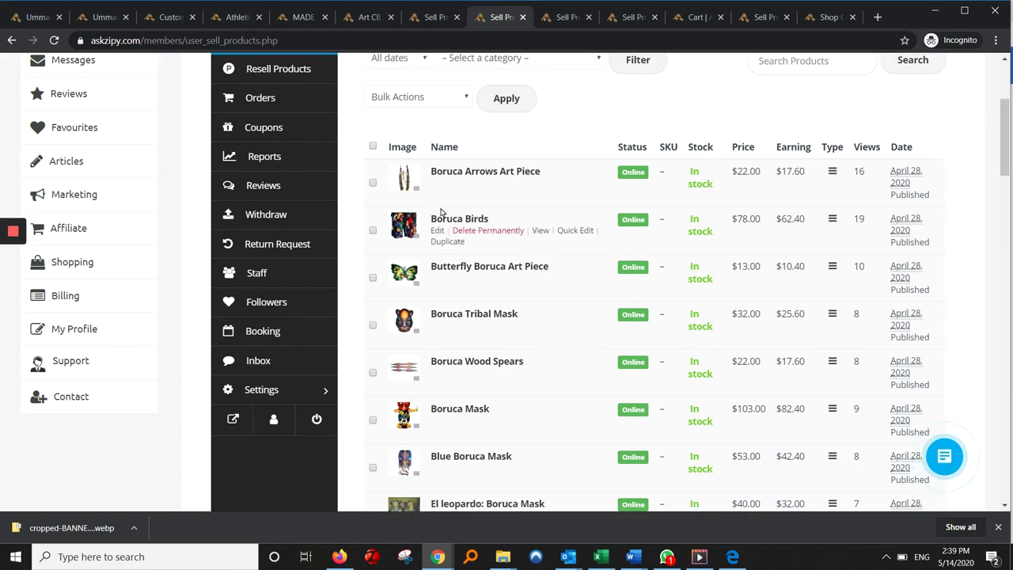